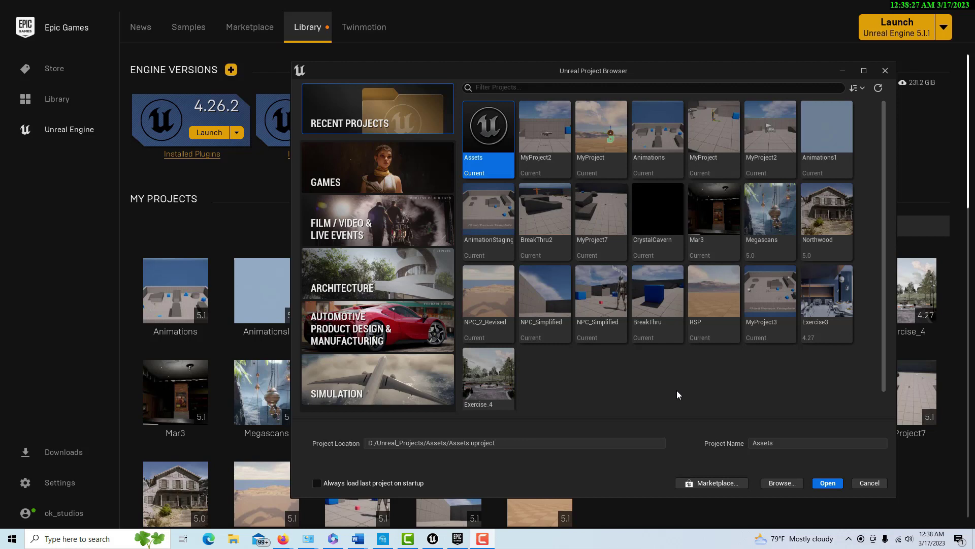
# Step: Create a Third Person games project named Animations2, then return to the Epic Games Launcher
pyautogui.click(371, 162)
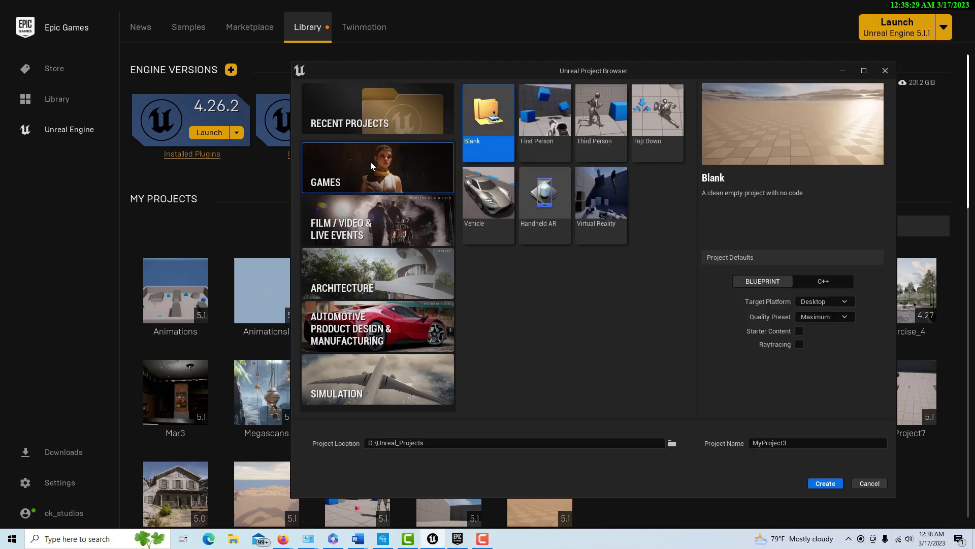
pyautogui.click(605, 123)
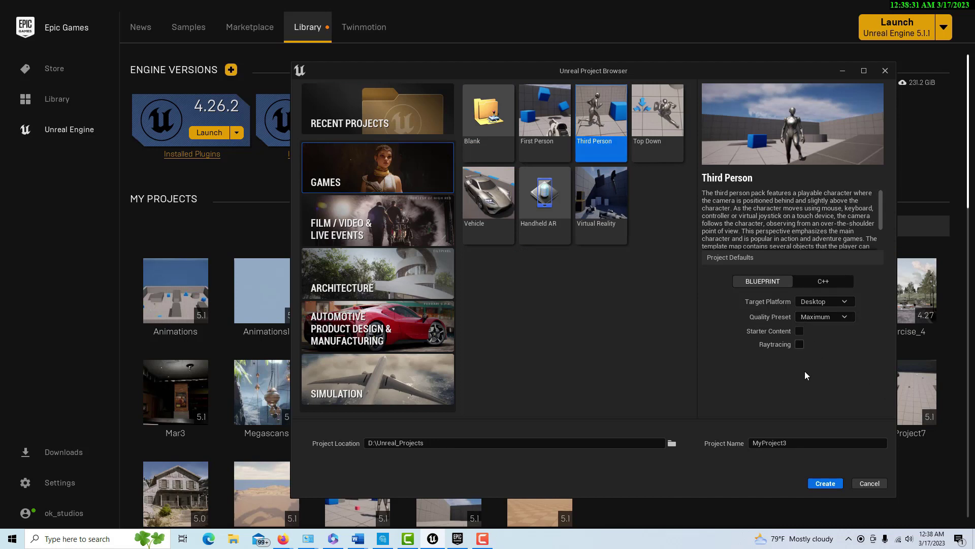
pyautogui.doubleClick(804, 444)
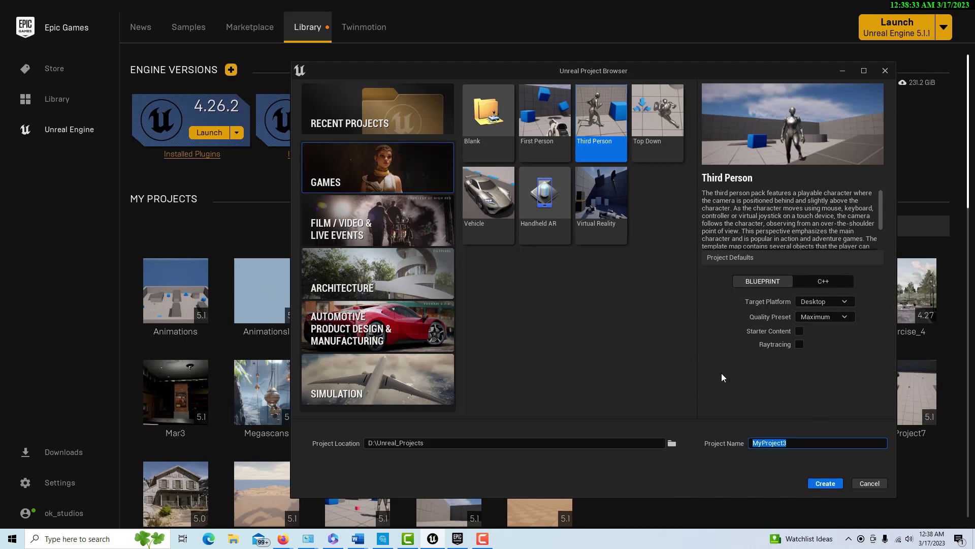
pyautogui.write('Animations')
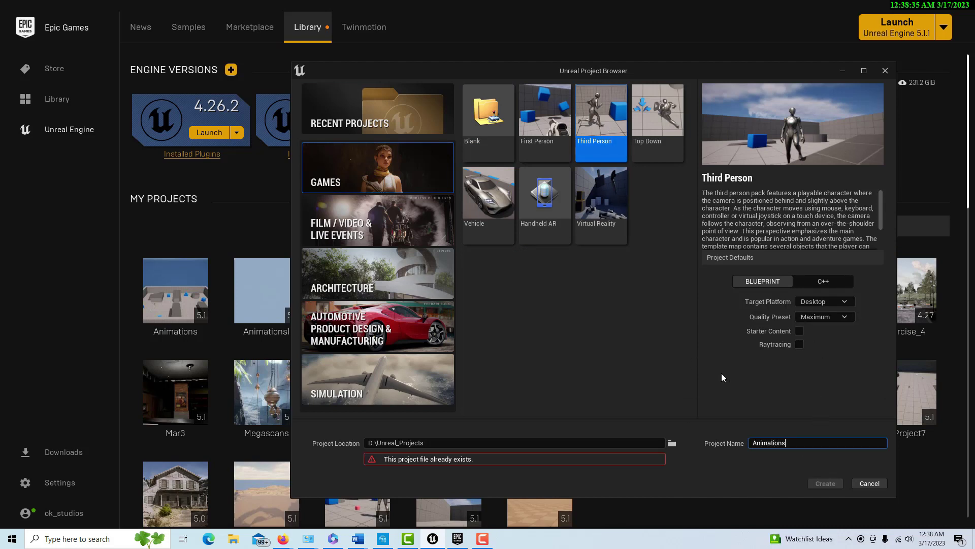
pyautogui.write('2')
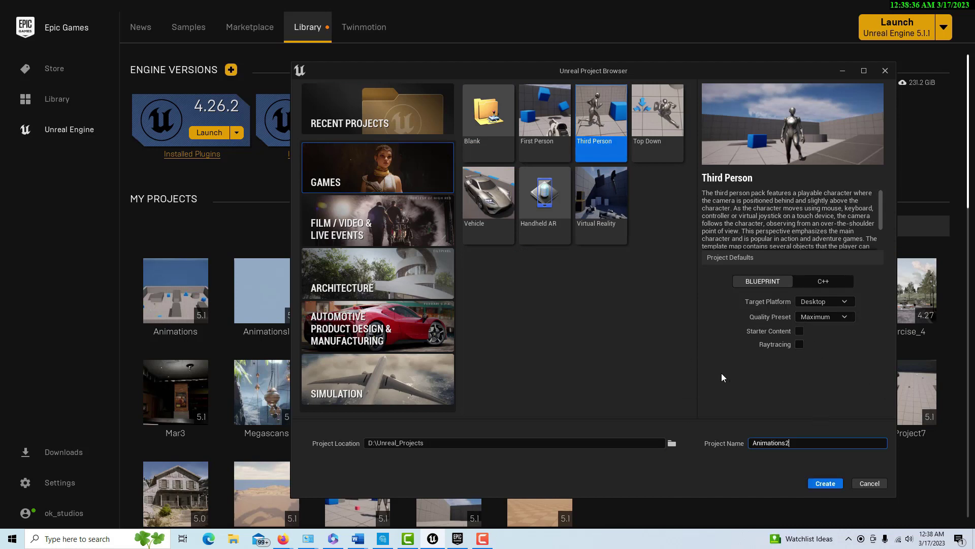
pyautogui.click(827, 483)
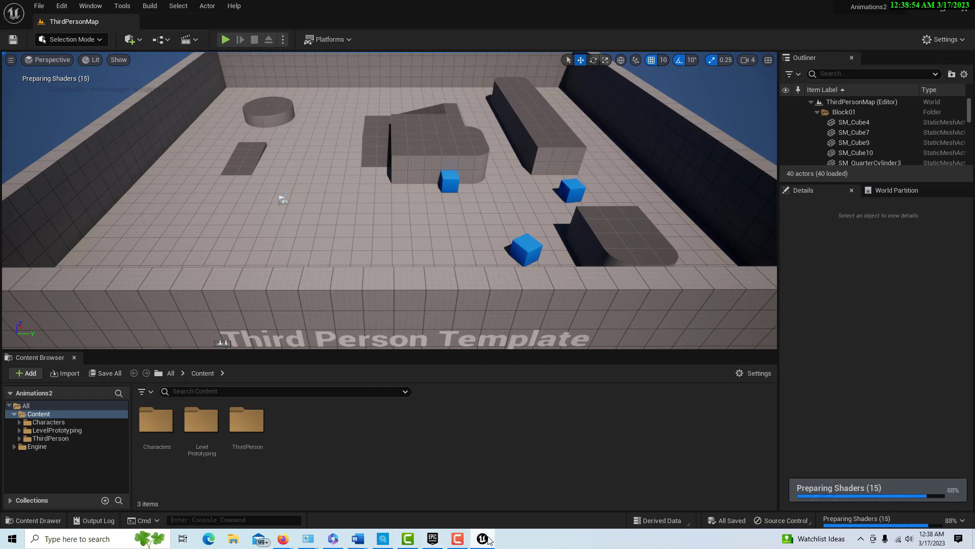
pyautogui.click(432, 539)
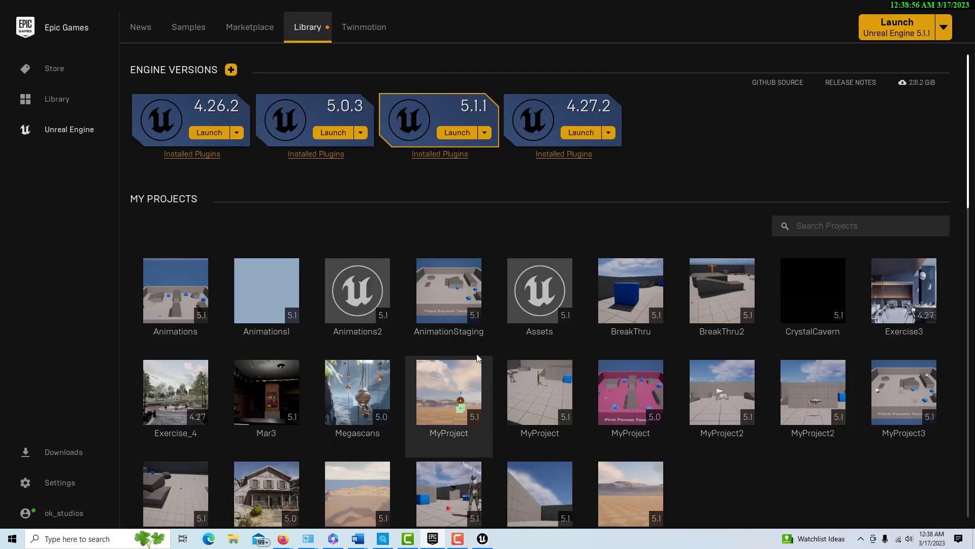
# Step: Find the Animation Starter Pack in the Vault and choose Add To Project
pyautogui.scroll(-1, 565, 260)
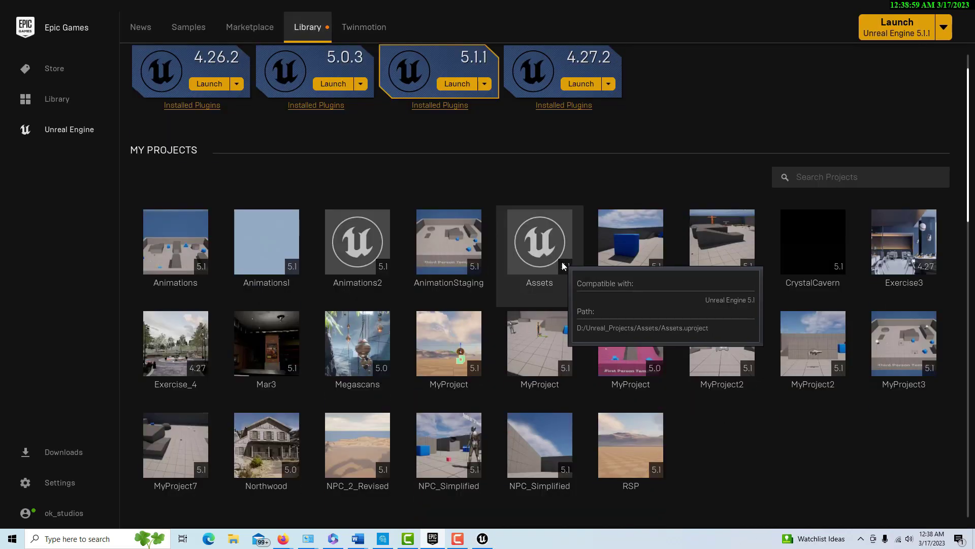
pyautogui.scroll(-7, 562, 265)
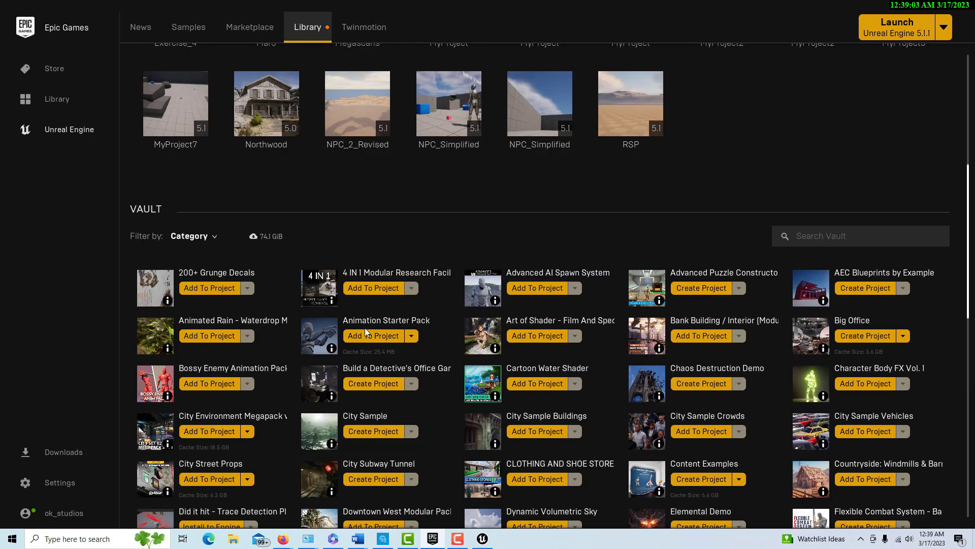
pyautogui.moveTo(331, 350)
pyautogui.click(393, 337)
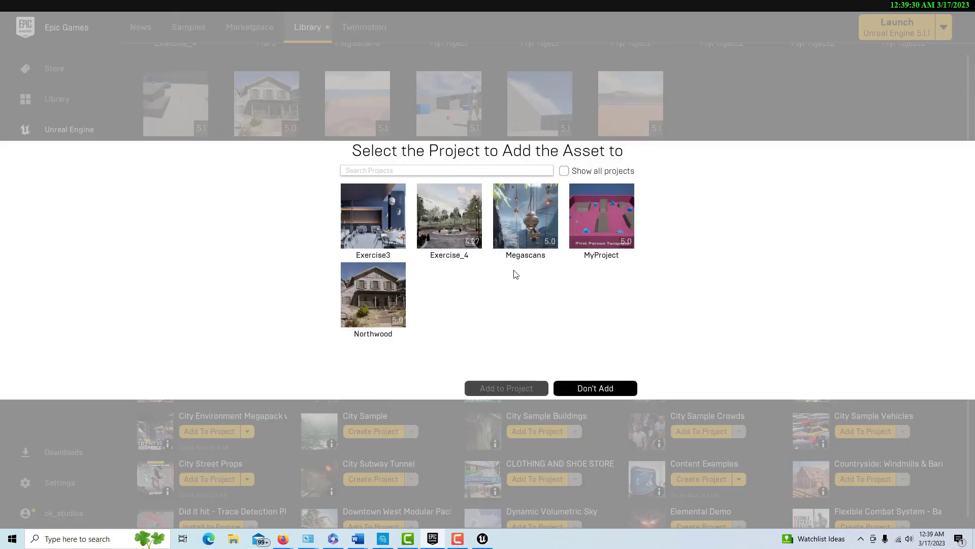
# Step: Add the Animation Starter Pack 5.0 version to Animations2, showing all projects, then switch to the editor
pyautogui.moveTo(433, 223)
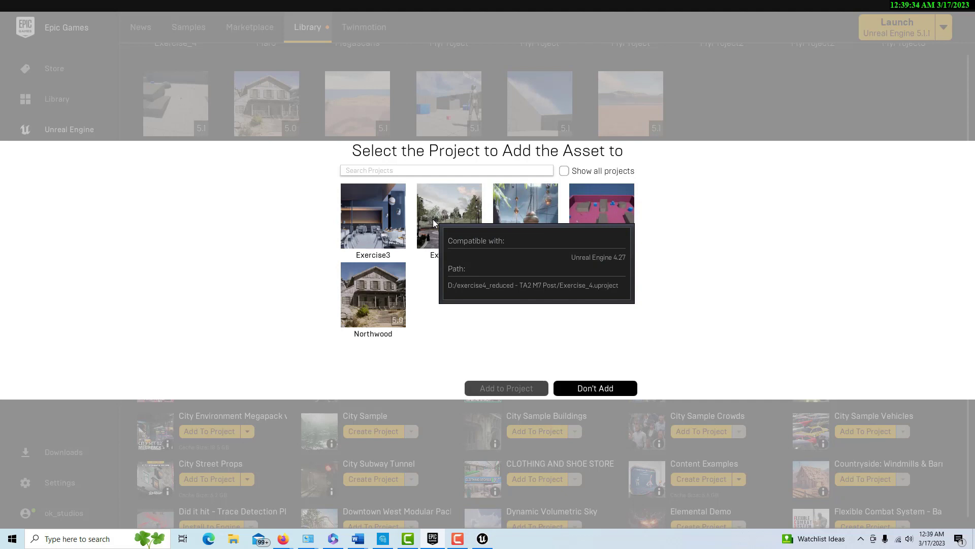
pyautogui.click(565, 172)
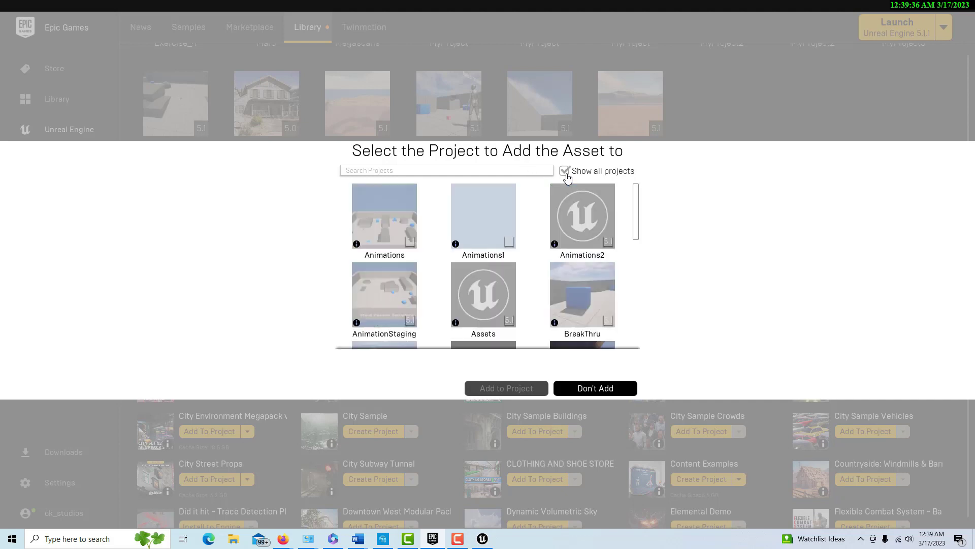
pyautogui.click(581, 207)
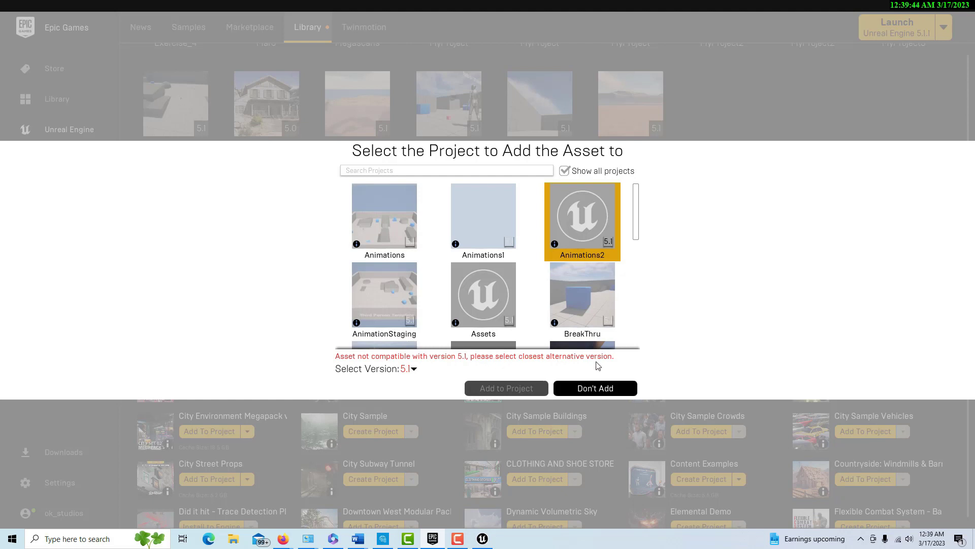
pyautogui.click(414, 370)
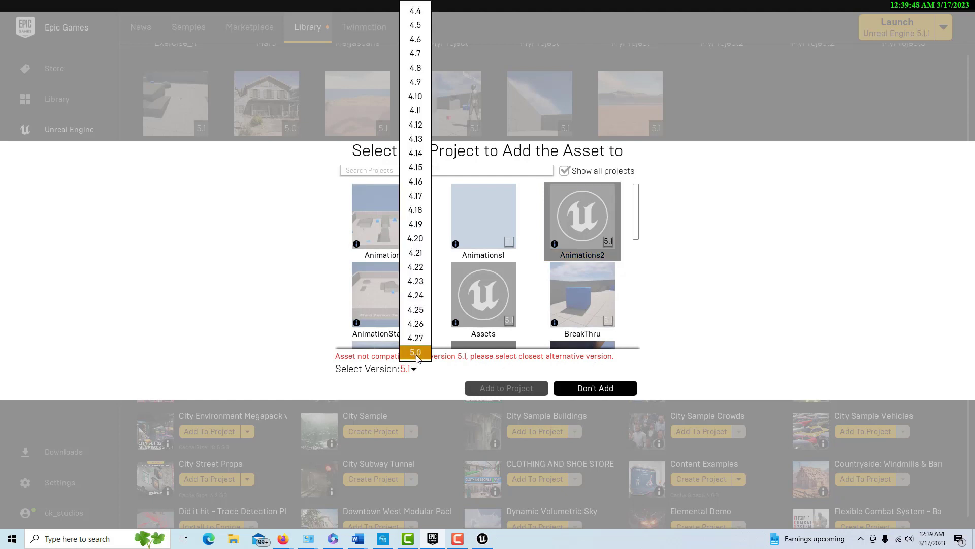
pyautogui.click(415, 353)
pyautogui.click(523, 390)
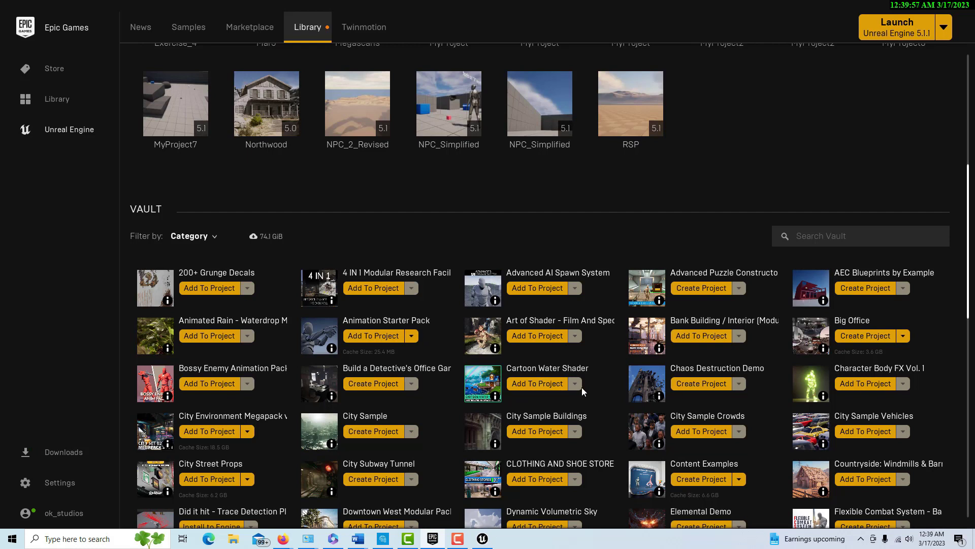
pyautogui.click(483, 539)
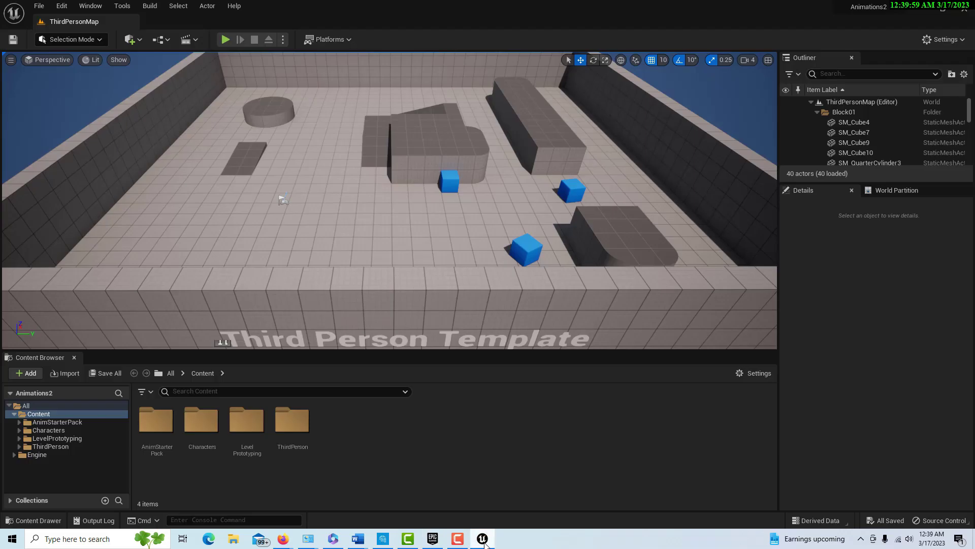
# Step: Browse to AnimStarterPack > UE4_Mannequin > Mesh and right-click UE4_Mannequin_Skeleton
pyautogui.click(58, 423)
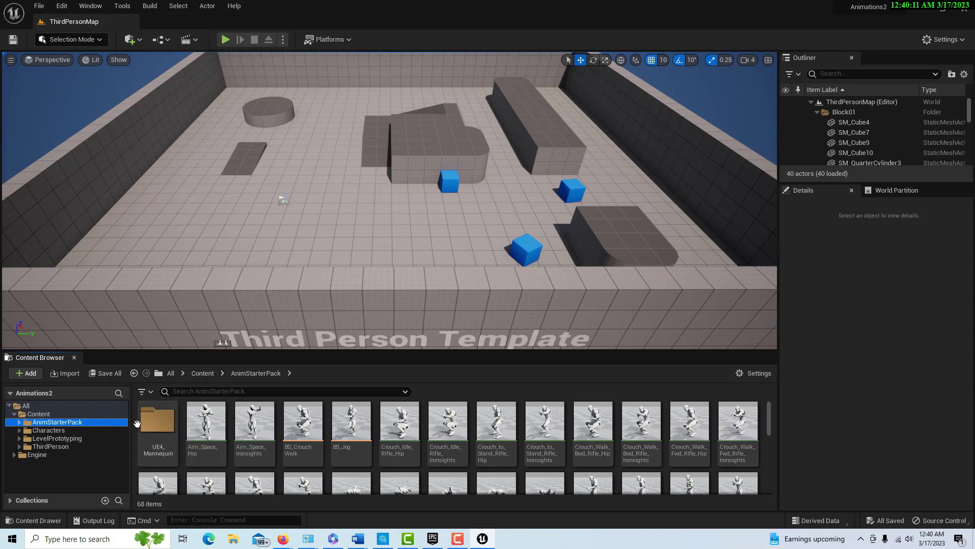
pyautogui.doubleClick(157, 423)
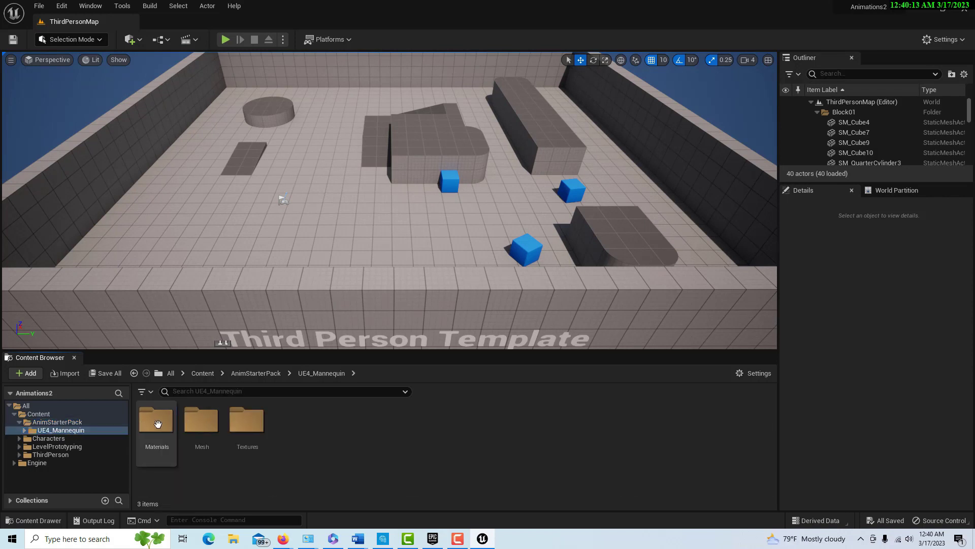
pyautogui.doubleClick(216, 423)
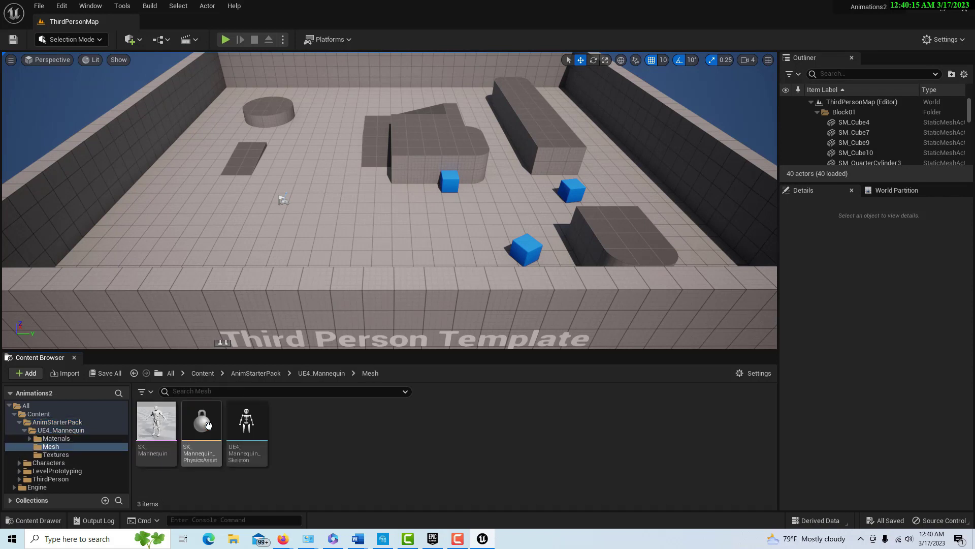
pyautogui.click(247, 429)
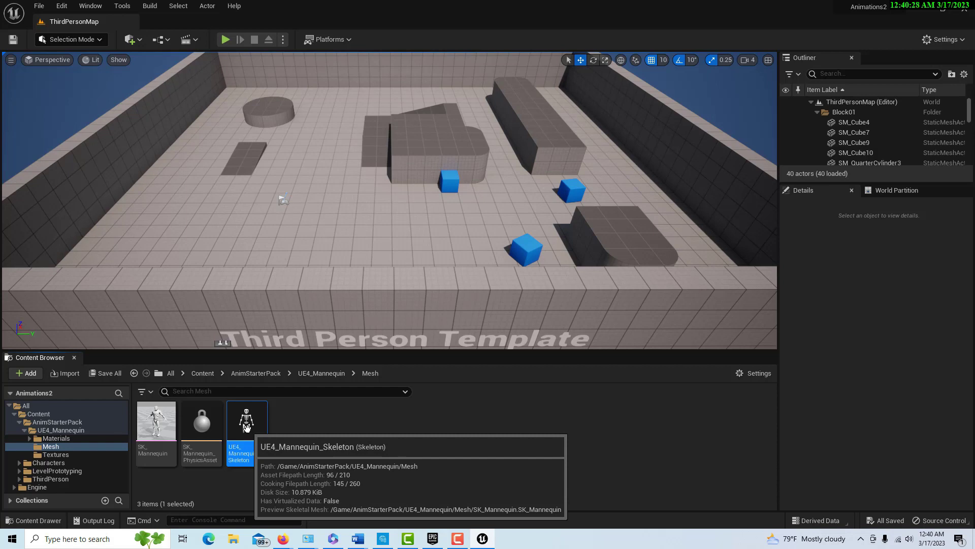
pyautogui.rightClick(246, 427)
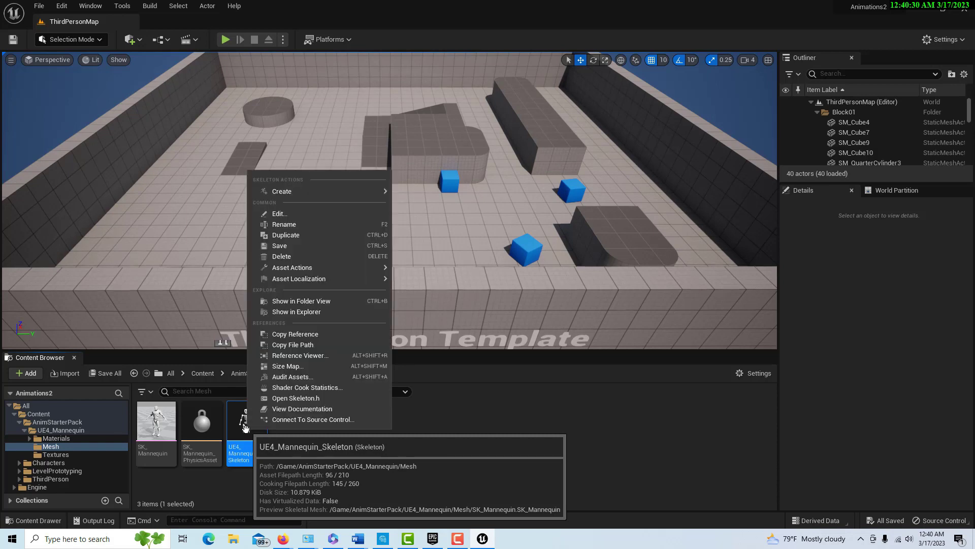
# Step: Delete UE4_Mannequin_Skeleton, replacing its references with SK_Mannequin_Skeleton
pyautogui.click(280, 257)
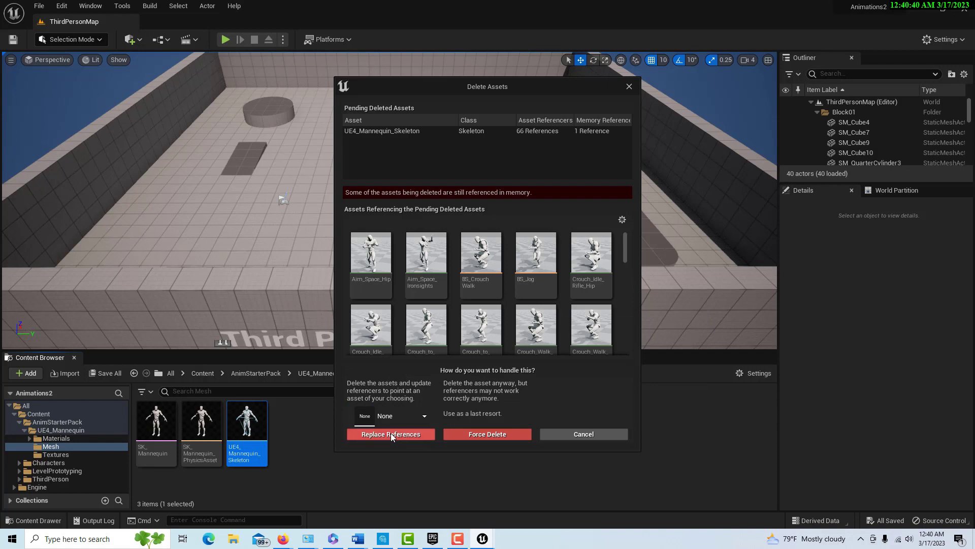
pyautogui.click(422, 417)
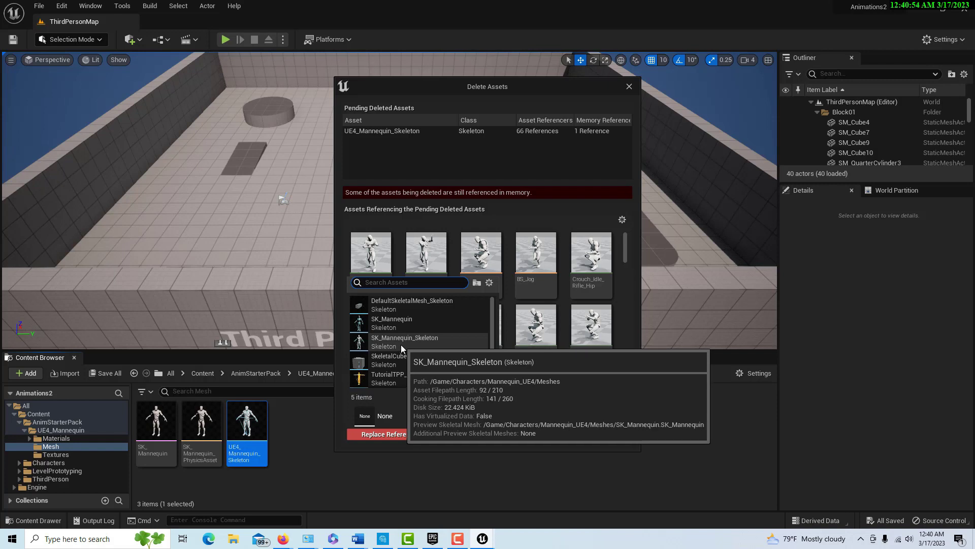
pyautogui.click(400, 344)
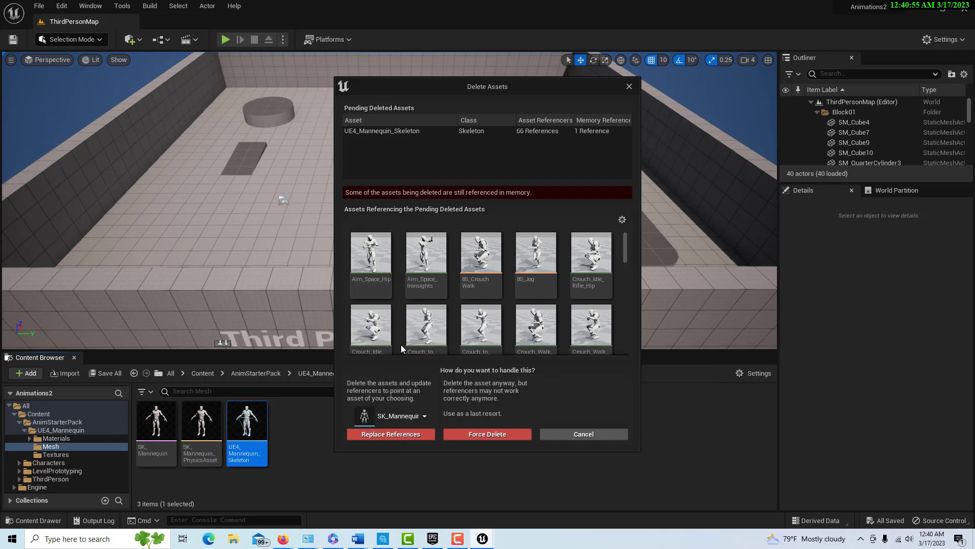
pyautogui.click(400, 434)
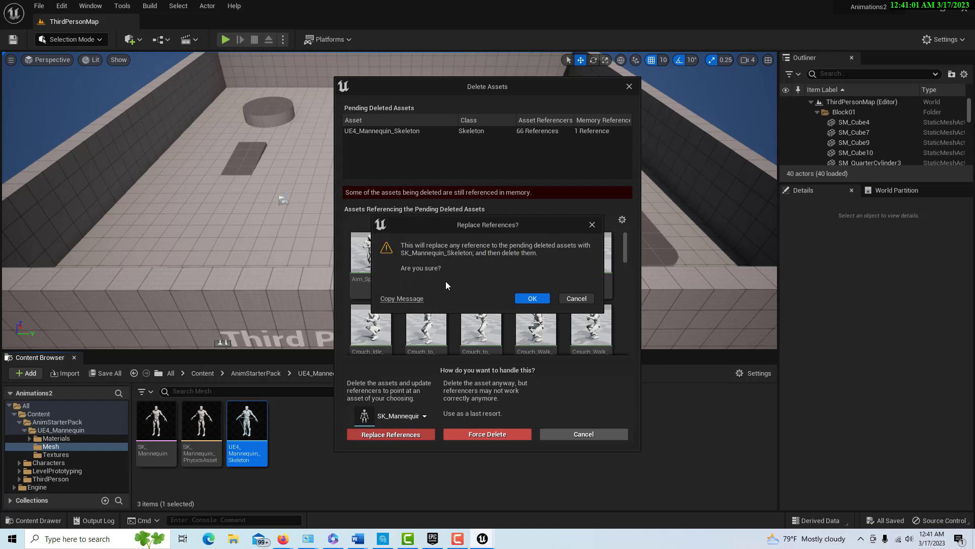
# Step: Confirm the reference replacement and save the modified mannequin assets
pyautogui.click(529, 298)
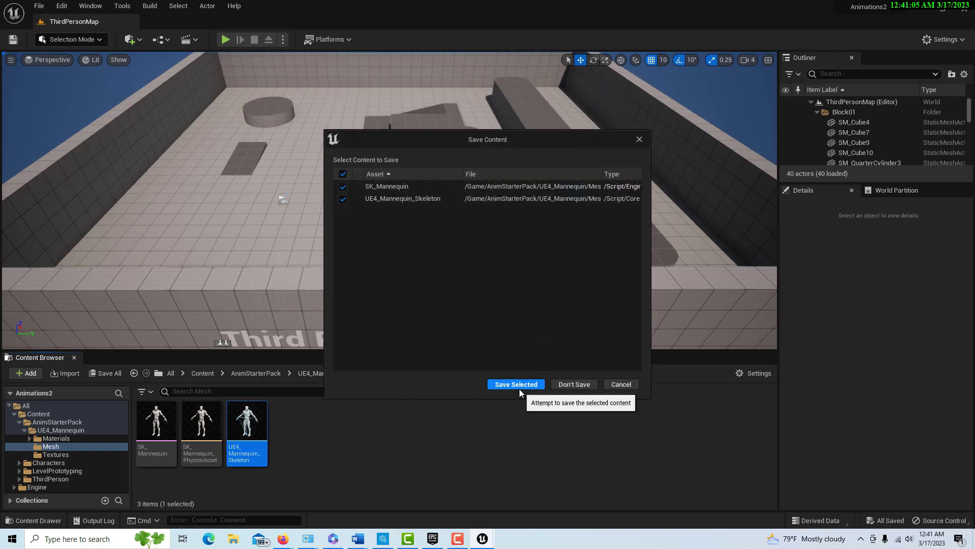
pyautogui.click(519, 387)
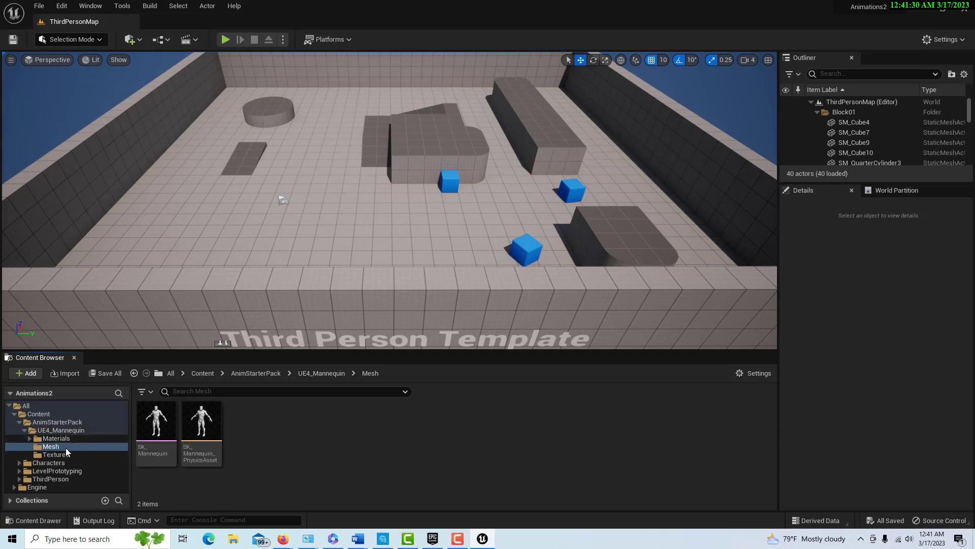
# Step: Return to the AnimStarterPack folder and enlarge the Content Browser to show its 68 assets
pyautogui.click(58, 422)
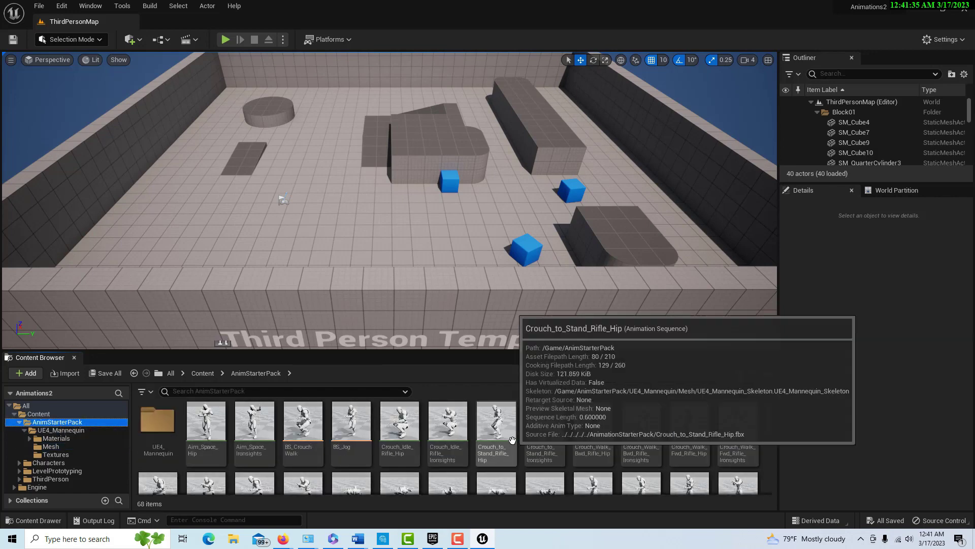
pyautogui.scroll(1, 510, 439)
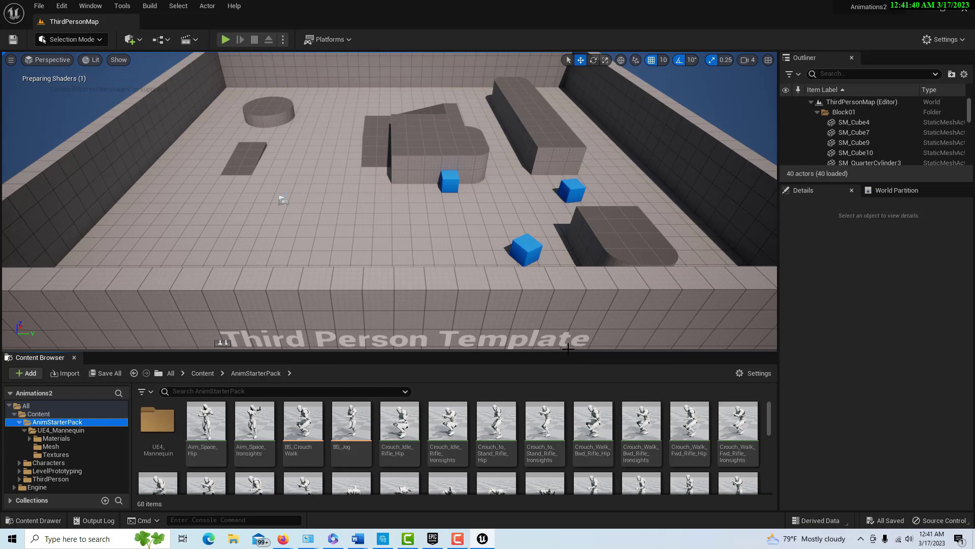
pyautogui.moveTo(568, 349); pyautogui.dragTo(537, 73)
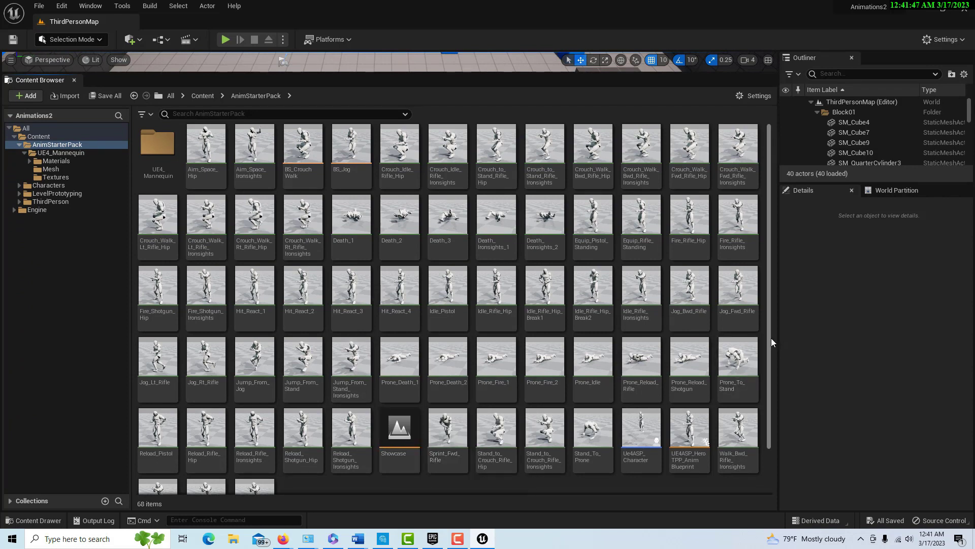
# Step: Rename the Showcase level to ZZ_Showcase by adding a ZZ_ prefix
pyautogui.moveTo(771, 337); pyautogui.dragTo(772, 374)
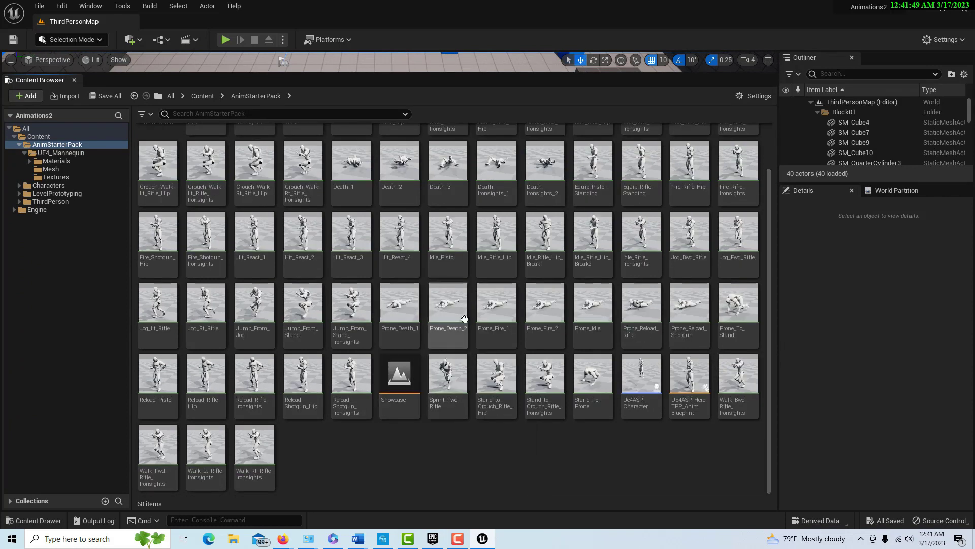
pyautogui.click(403, 390)
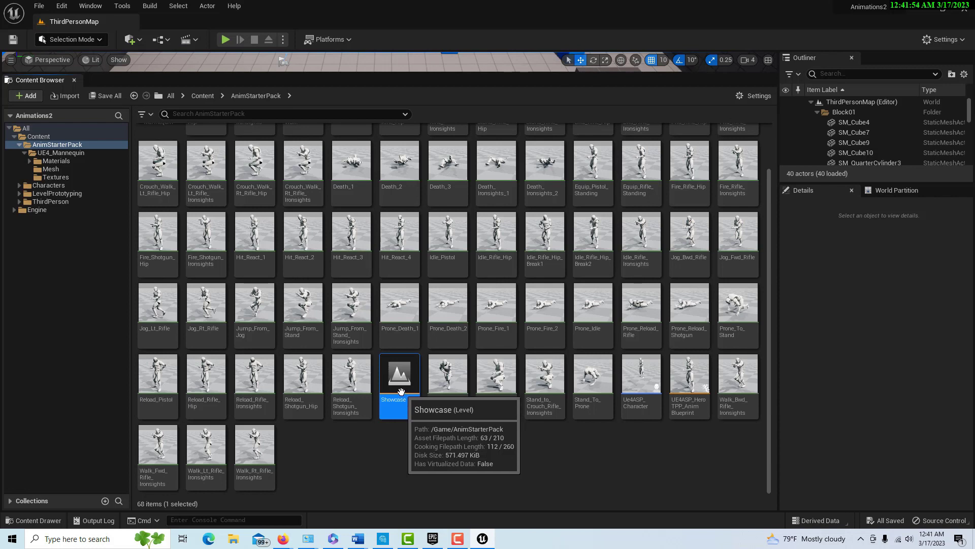
pyautogui.press('F2')
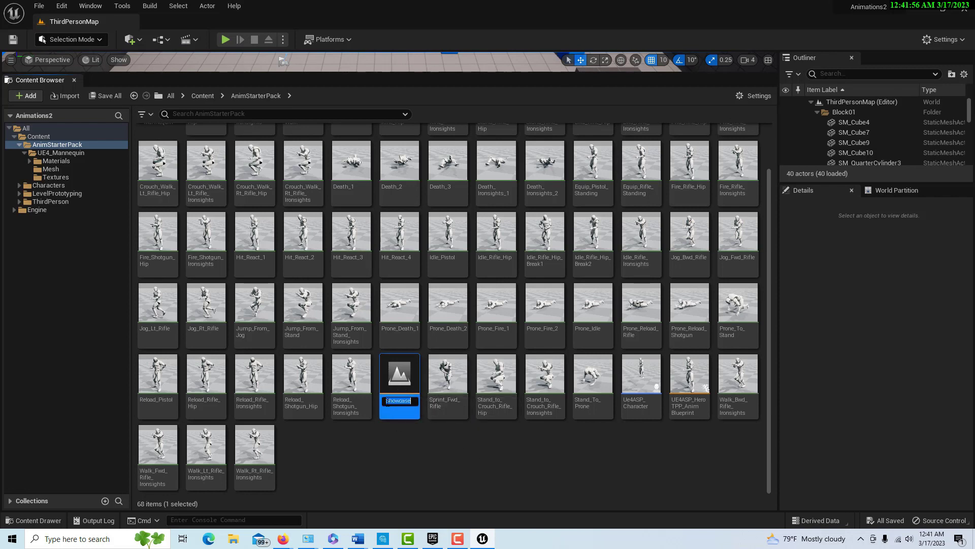
pyautogui.click(387, 401)
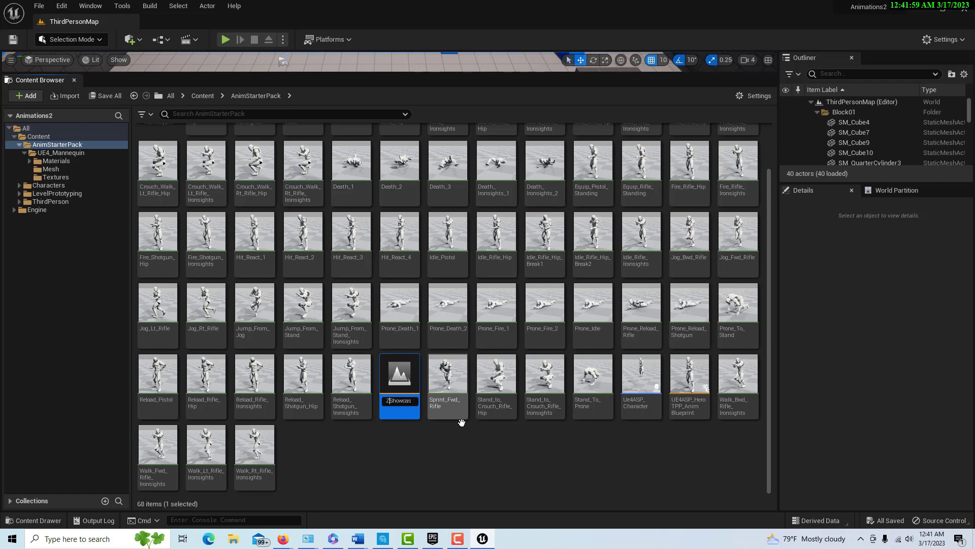
pyautogui.write('ZZ_')
pyautogui.press('Return')
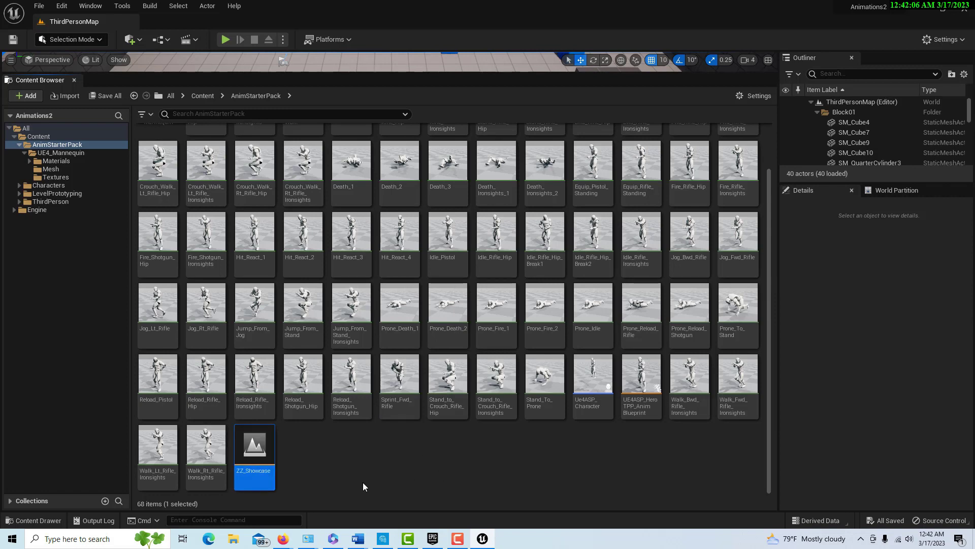
pyautogui.scroll(2, 380, 477)
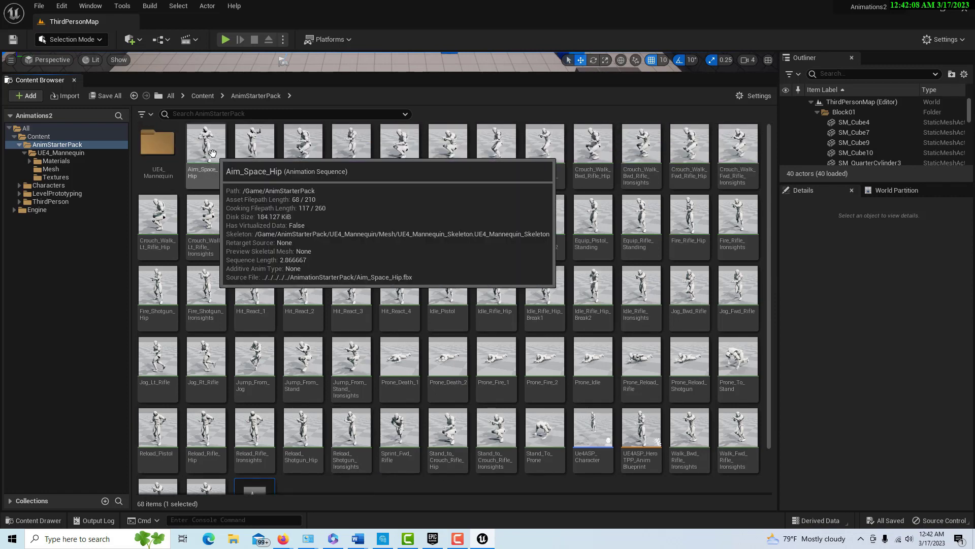
# Step: Select all 66 animations from Aim_Space_Hip to Walk_Rt_Rifle_Ironsights and bring up Asset Actions
pyautogui.click(213, 154)
pyautogui.scroll(-1, 190, 446)
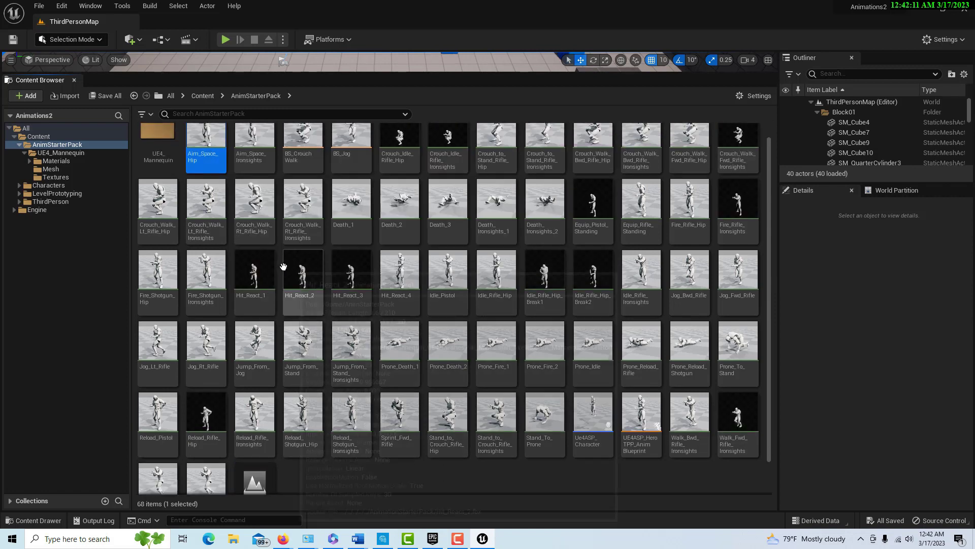
pyautogui.keyDown('shift'); pyautogui.click(190, 445); pyautogui.keyUp('shift')
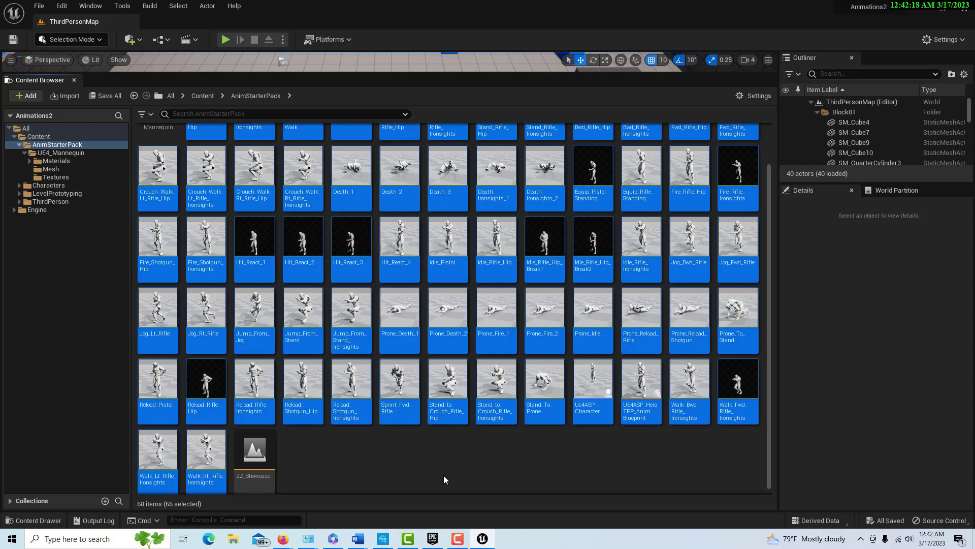
pyautogui.rightClick(499, 308)
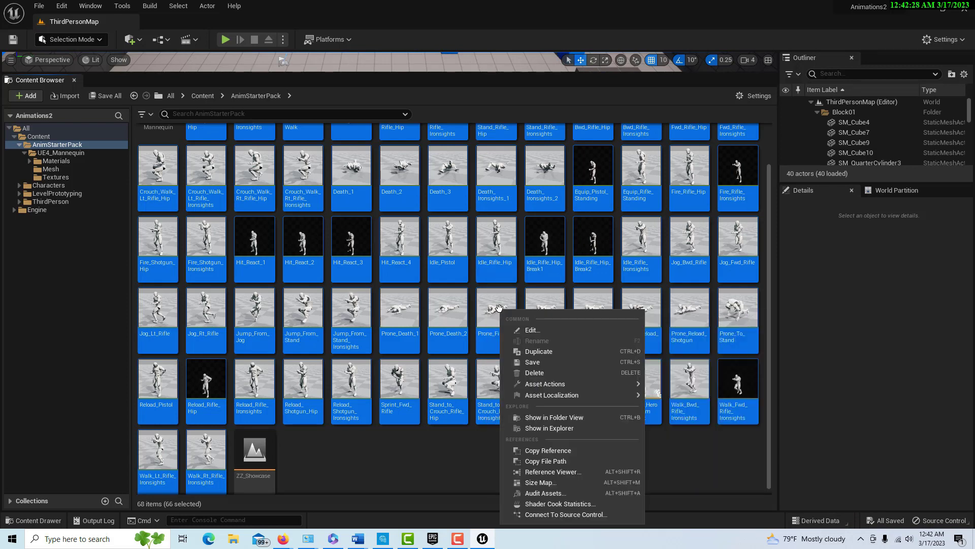
pyautogui.moveTo(556, 386)
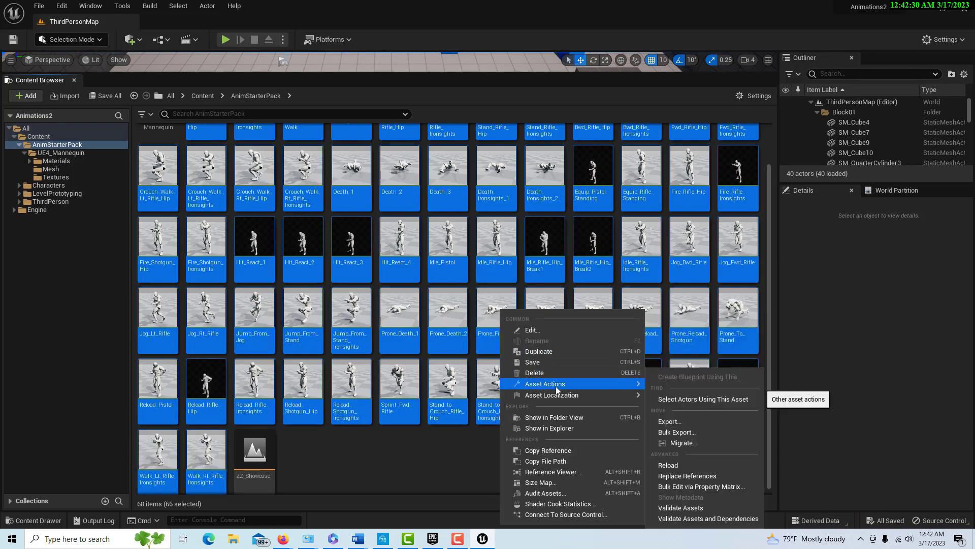
# Step: Review the 66 animations in the Property Matrix, save all assets, close it, and browse to Characters
pyautogui.click(727, 488)
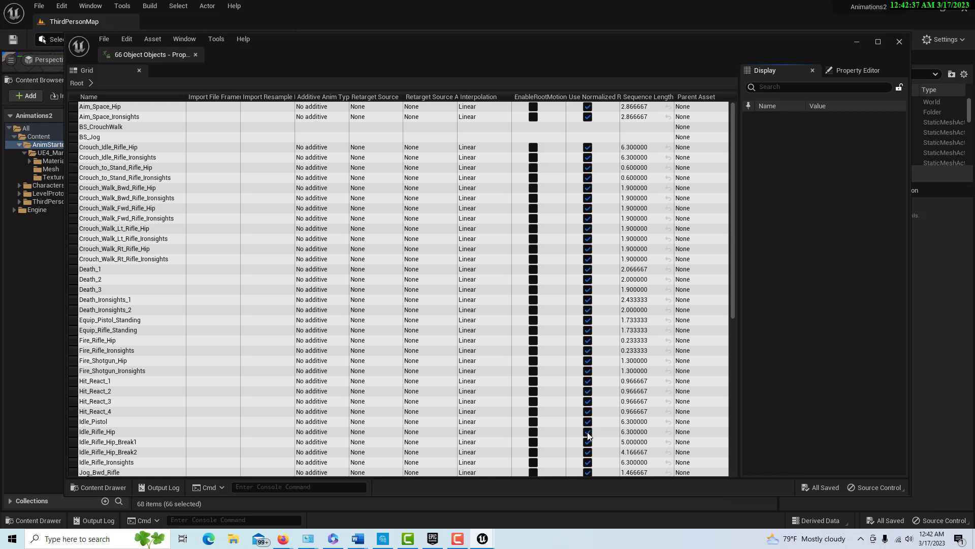
pyautogui.click(99, 39)
pyautogui.click(127, 87)
pyautogui.click(901, 42)
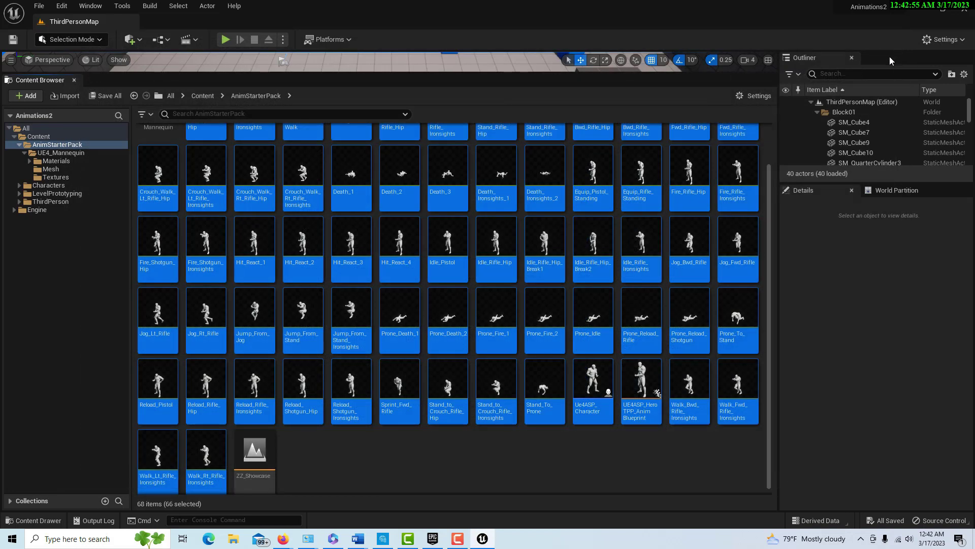
pyautogui.click(54, 187)
# Step: Browse to Characters > Mannequin_UE4 > Rigs and open the RTG_UE4Manny_UE5Manny retargeter
pyautogui.doubleClick(54, 186)
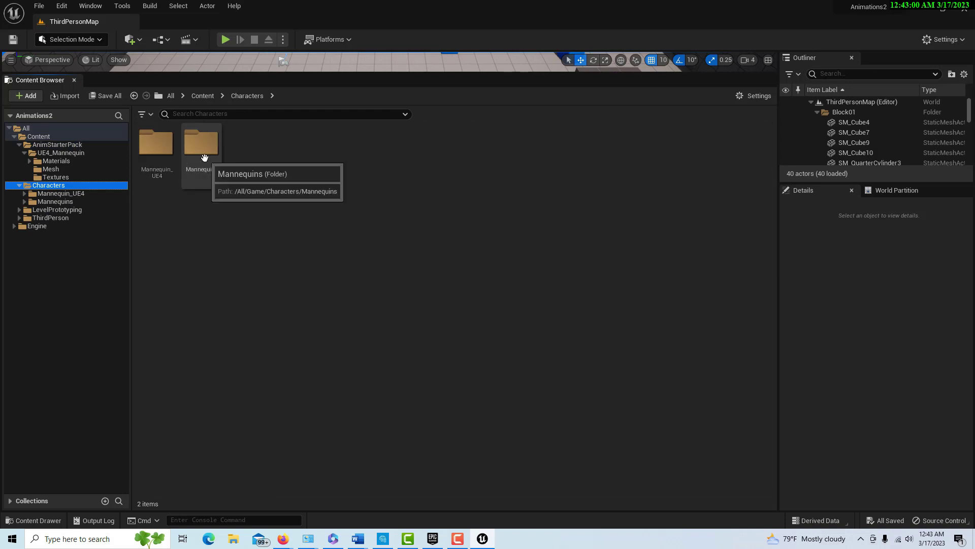
pyautogui.doubleClick(158, 158)
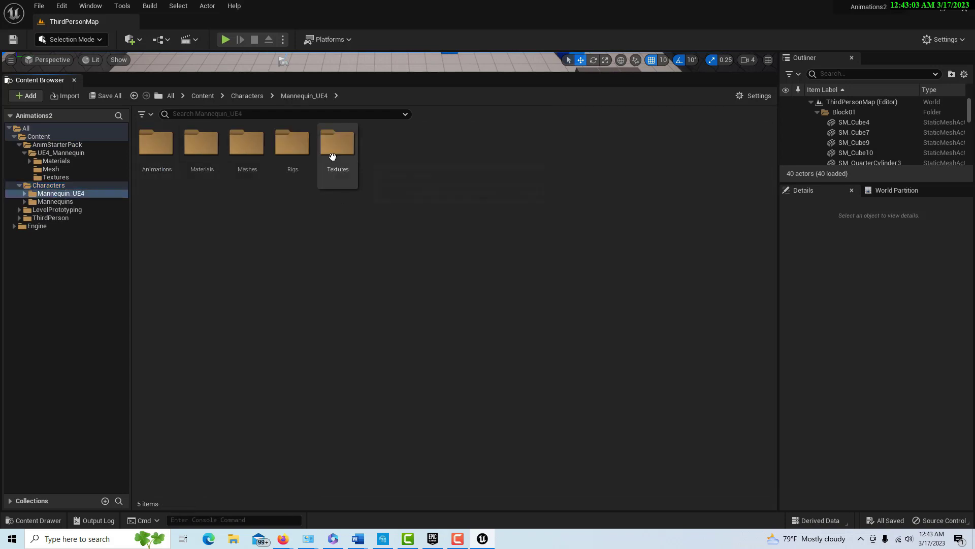
pyautogui.doubleClick(294, 153)
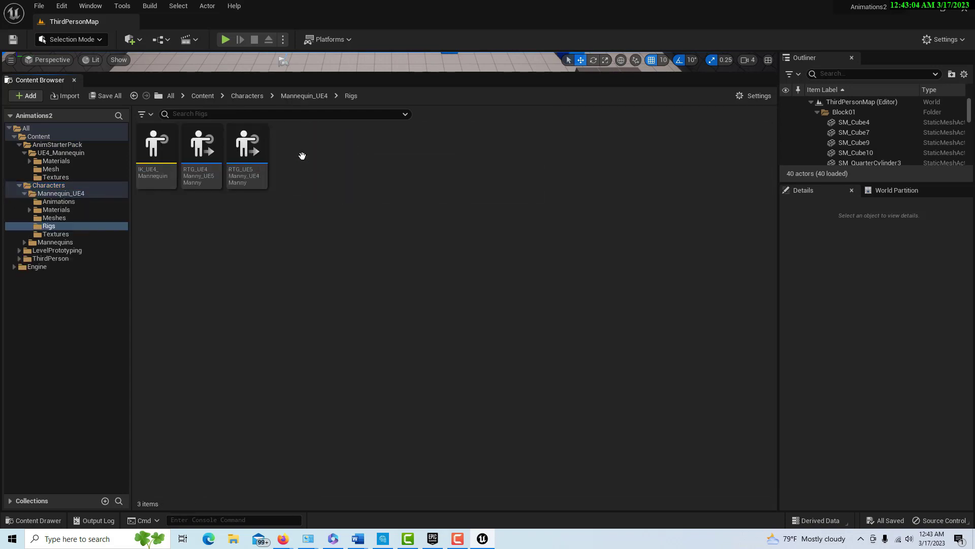
pyautogui.click(211, 179)
pyautogui.doubleClick(210, 179)
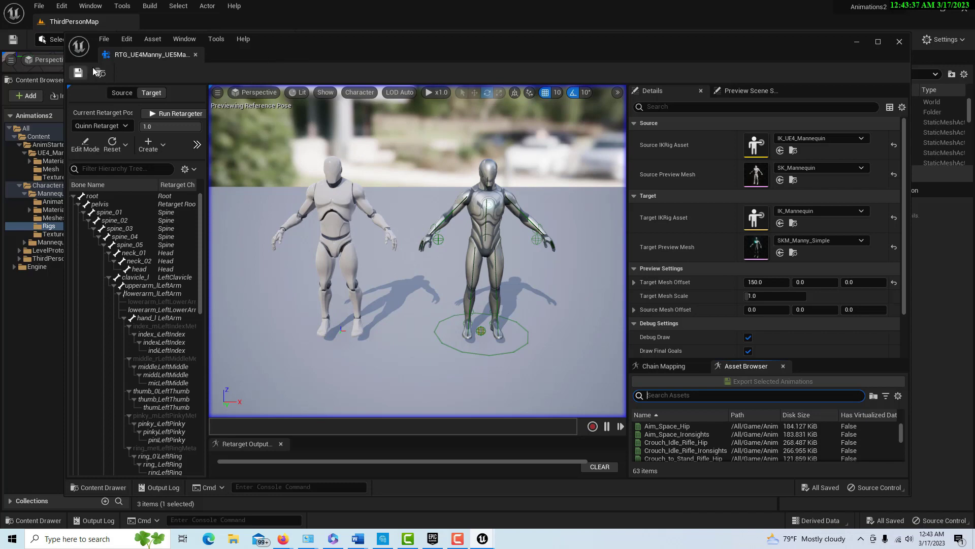
# Step: Dock the retargeter and select all 63 animations from Aim_Space_Hip onward for export
pyautogui.moveTo(159, 57); pyautogui.dragTo(194, 26)
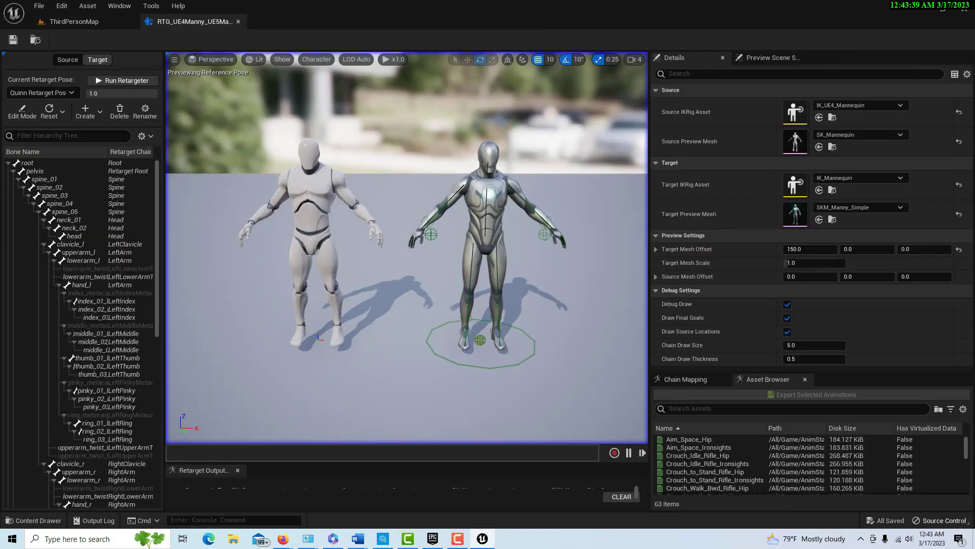
pyautogui.click(705, 438)
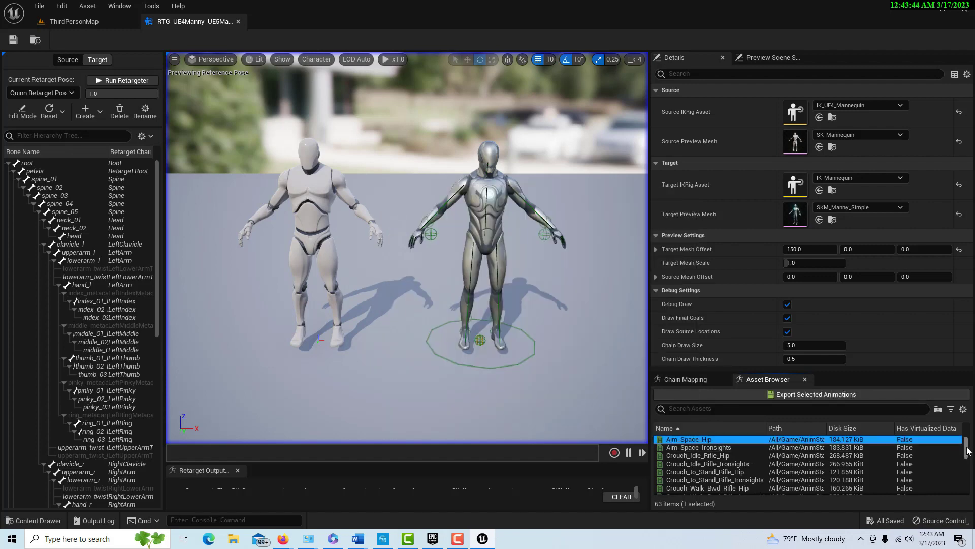
pyautogui.moveTo(966, 465); pyautogui.dragTo(965, 501)
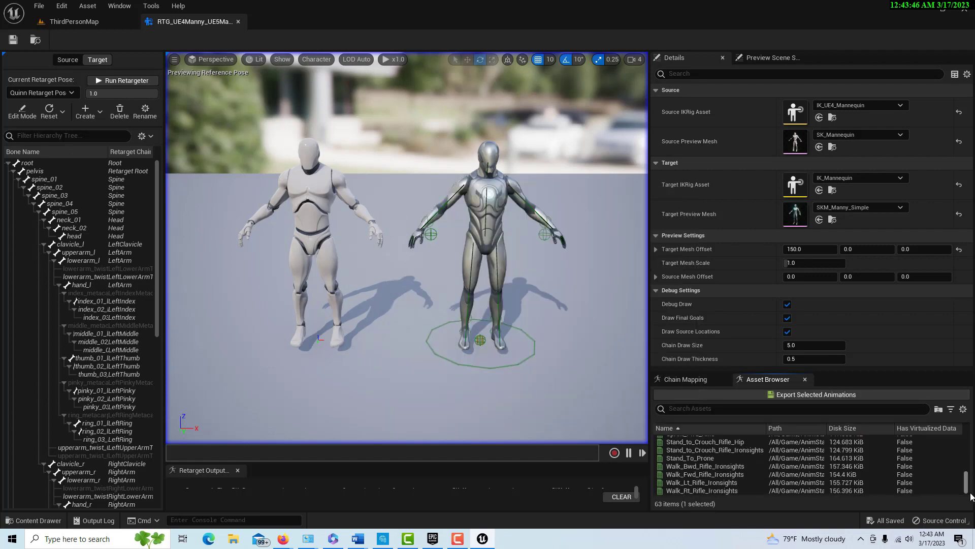
pyautogui.keyDown('shift'); pyautogui.click(726, 490); pyautogui.keyUp('shift')
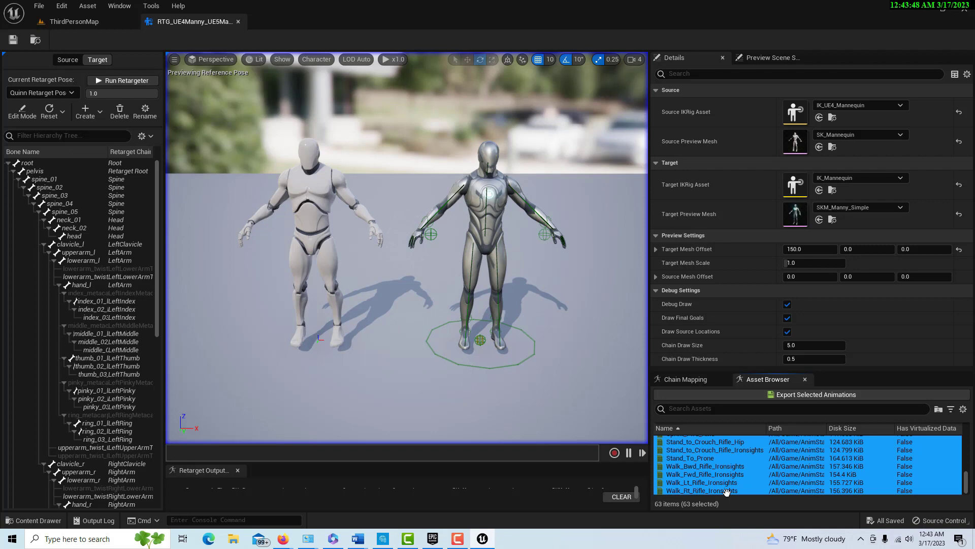
pyautogui.click(810, 395)
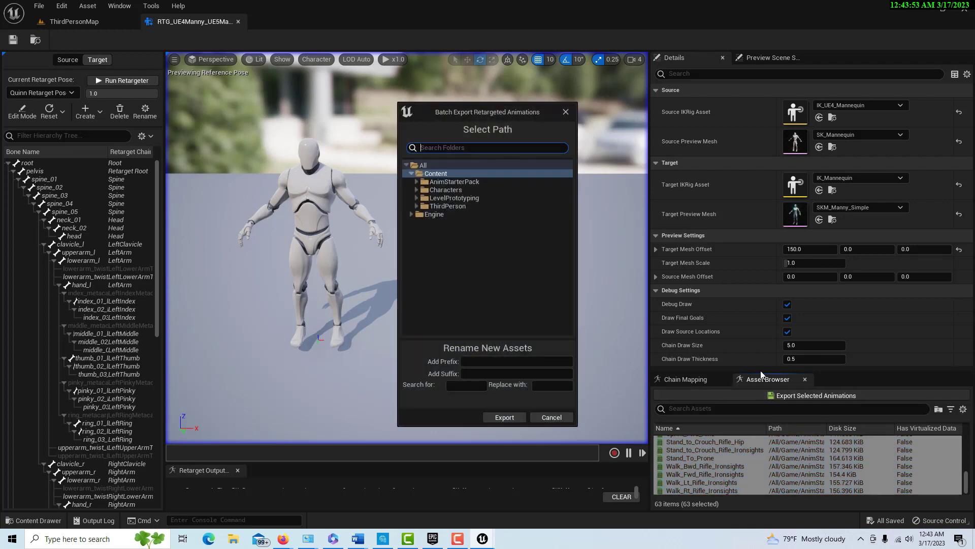
# Step: Create a UE5_Upgraded folder inside AnimStarterPack and export the retargeted animations there
pyautogui.click(427, 182)
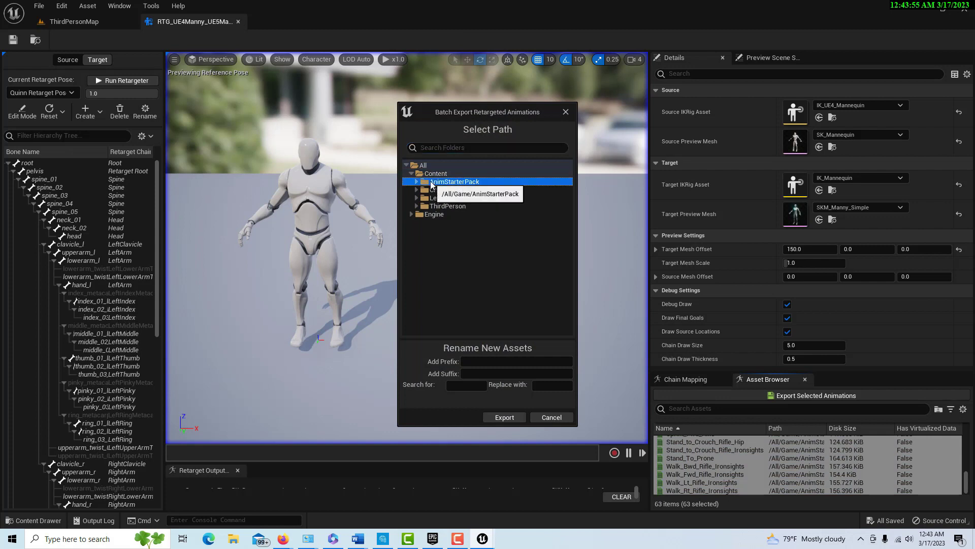
pyautogui.rightClick(457, 182)
pyautogui.click(512, 192)
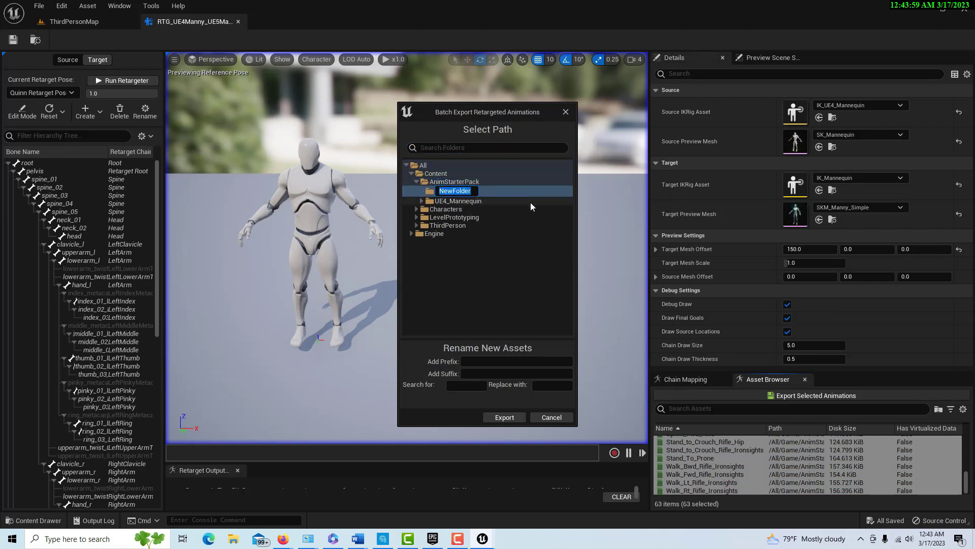
pyautogui.write('UE')
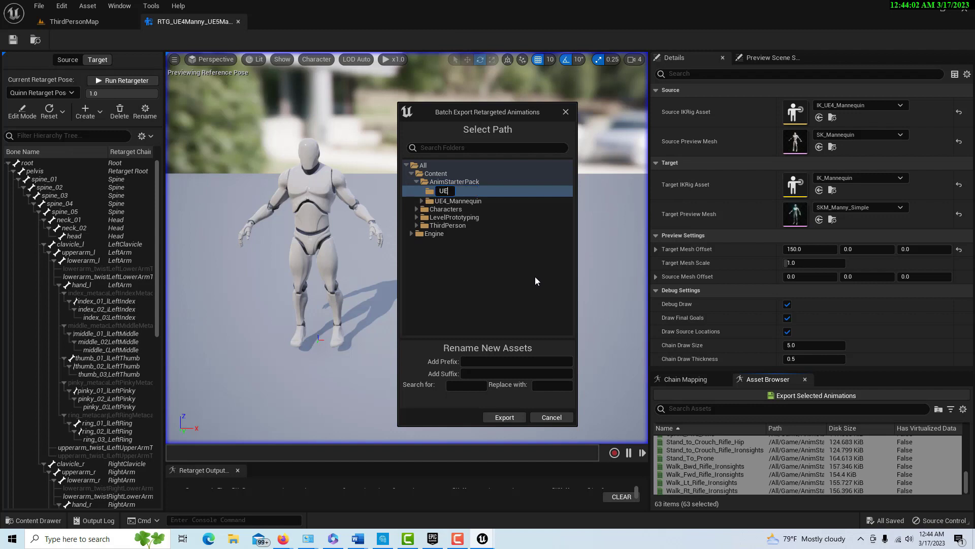
pyautogui.write('5_Upgraded')
pyautogui.press('Return')
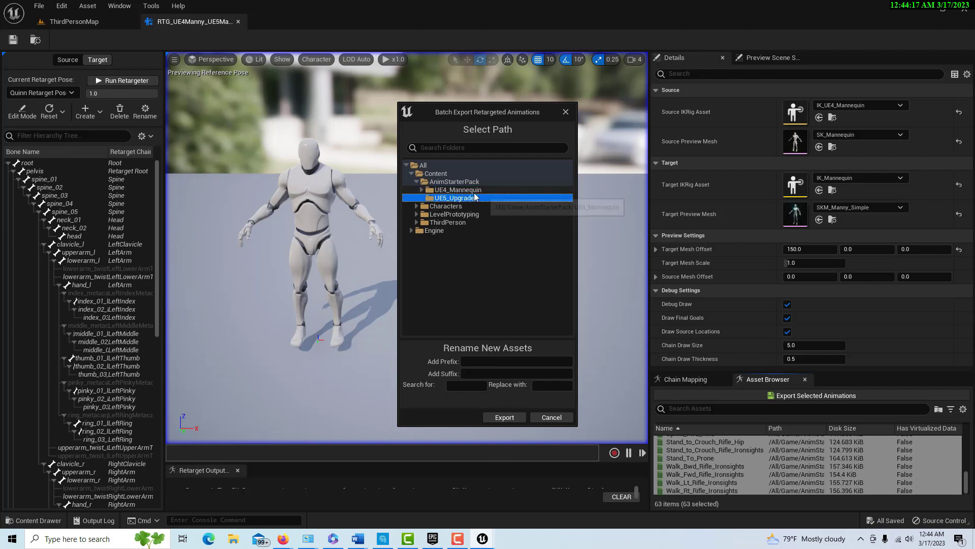
pyautogui.click(506, 417)
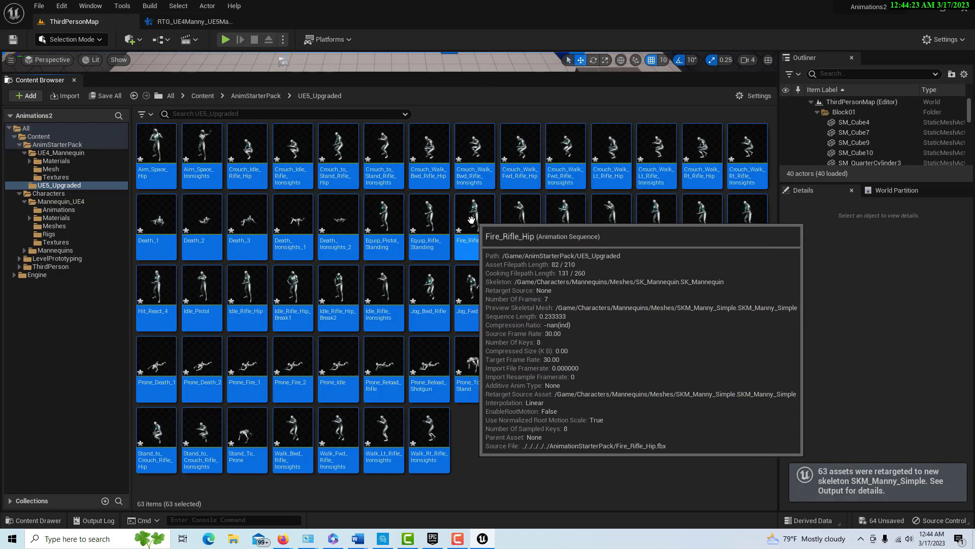
# Step: Preview the retargeted Fire_Rifle_Hip, then Equip_Pistol_Standing, on the UE5 Manny mesh
pyautogui.doubleClick(471, 219)
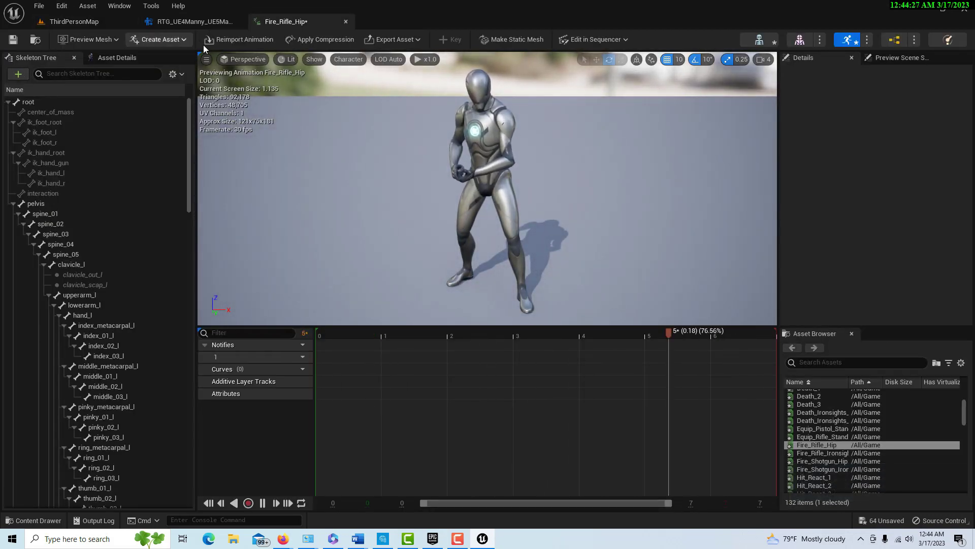
pyautogui.doubleClick(826, 428)
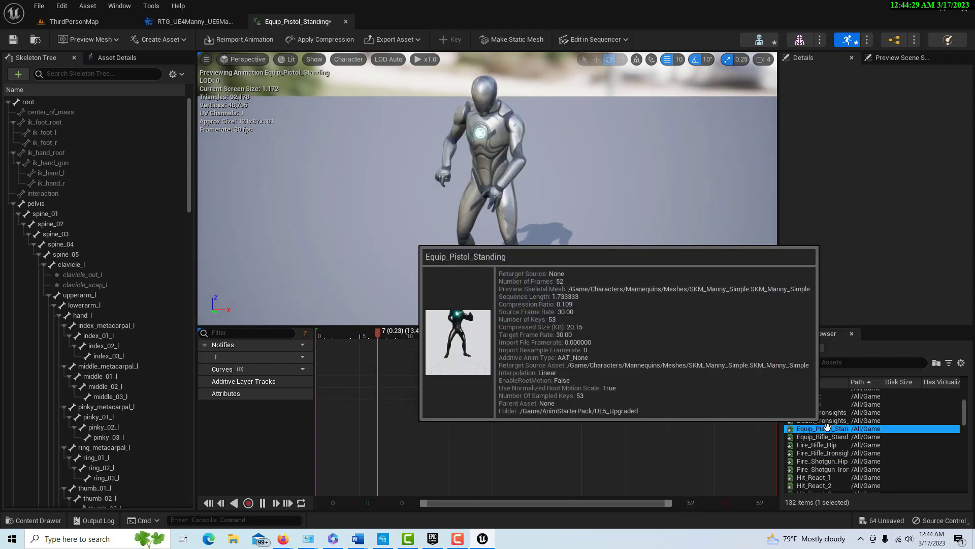